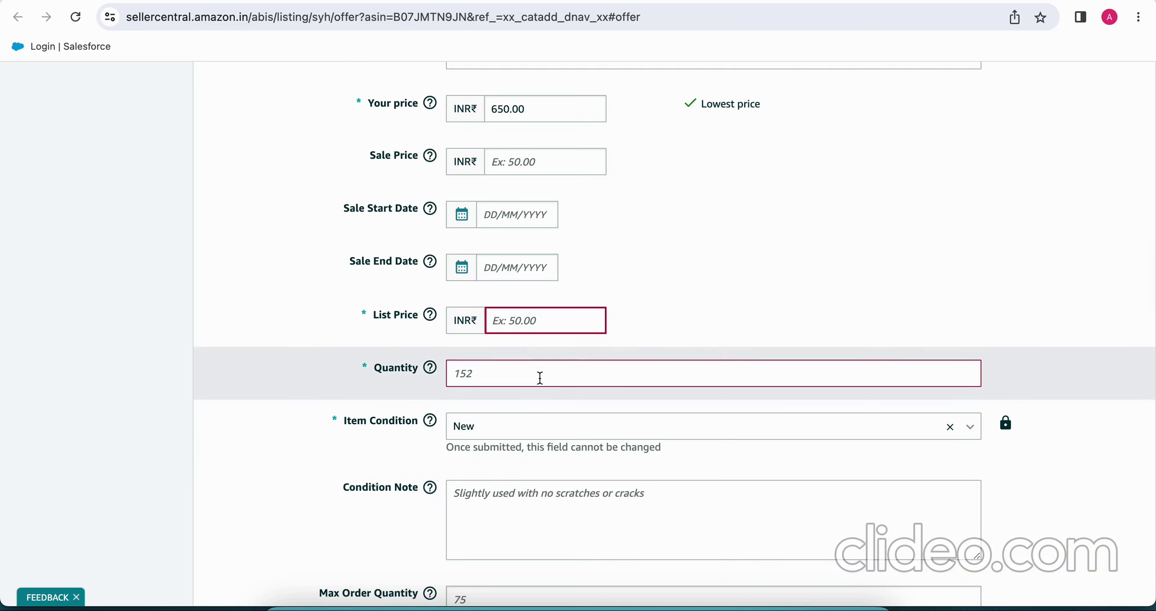
Set the offer's Country/Region Of Origin to India
{"action": "scroll", "coordinate": [540, 378], "scroll_direction": "down", "scroll_amount": 5}
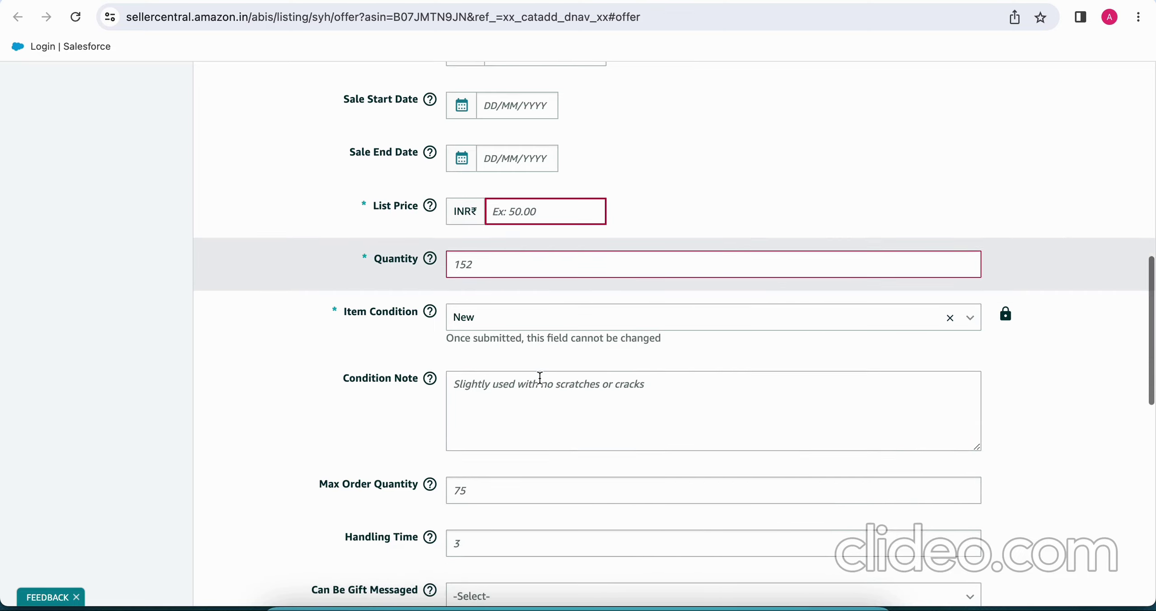
{"action": "scroll", "coordinate": [540, 378], "scroll_direction": "down", "scroll_amount": 9}
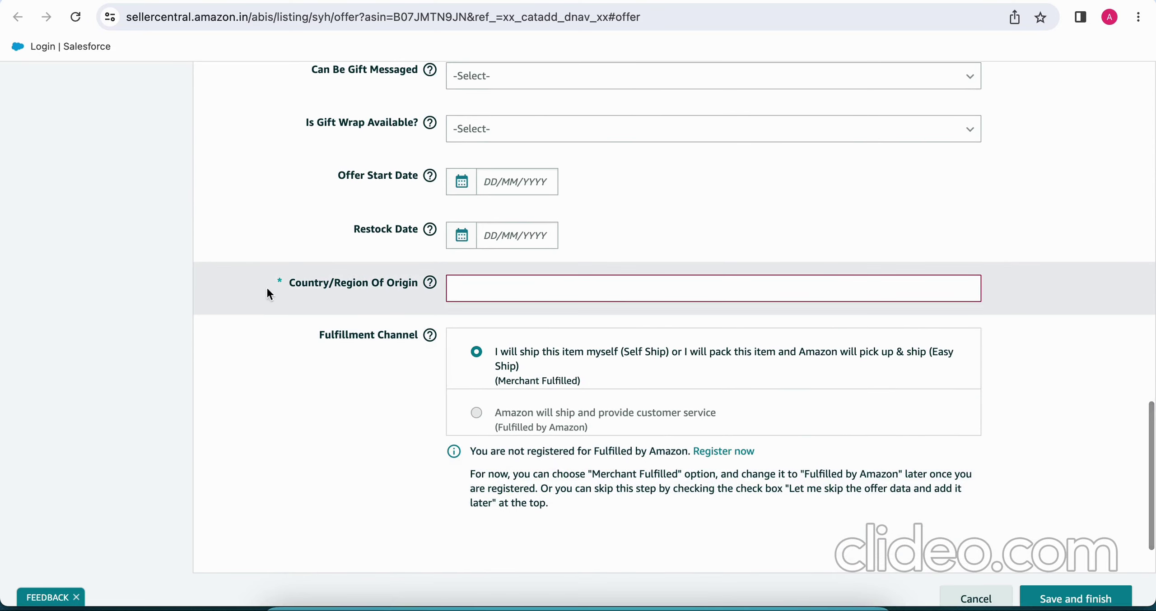
{"action": "left_click", "coordinate": [480, 292]}
{"action": "left_click", "coordinate": [482, 329]}
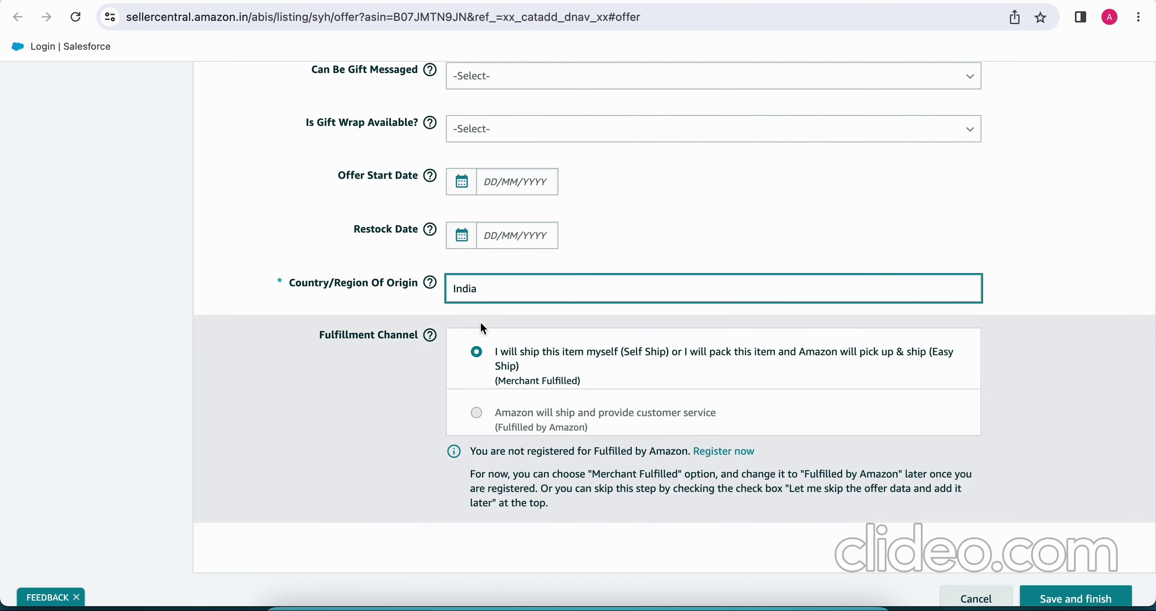
Set the offer's Max Order Quantity to 2
{"action": "scroll", "coordinate": [583, 251], "scroll_direction": "up", "scroll_amount": 7}
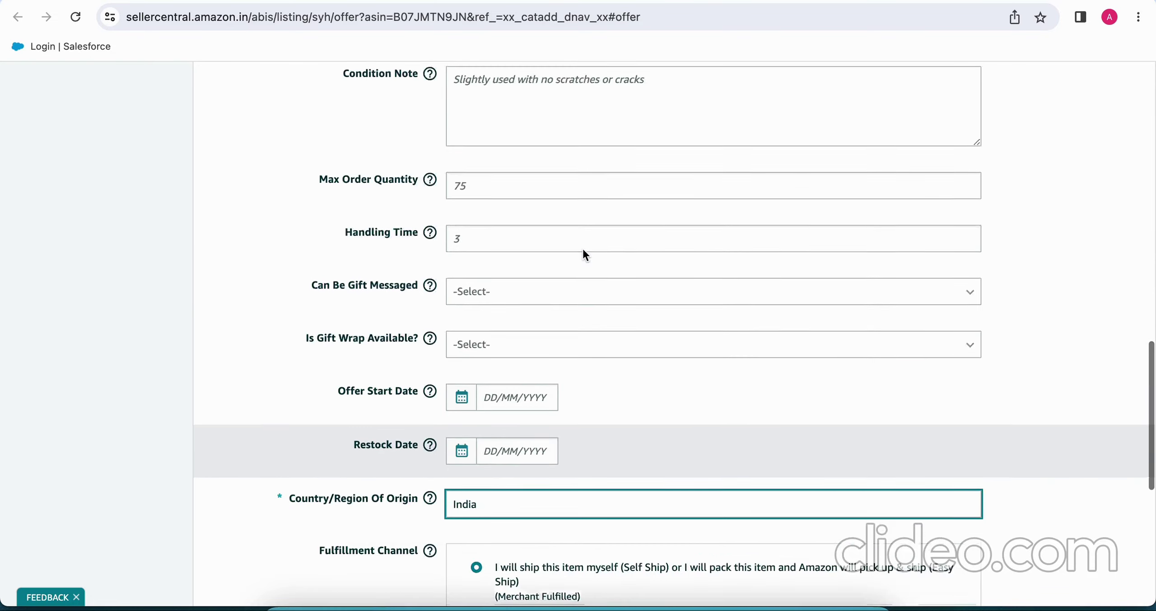
{"action": "scroll", "coordinate": [582, 250], "scroll_direction": "up", "scroll_amount": 15}
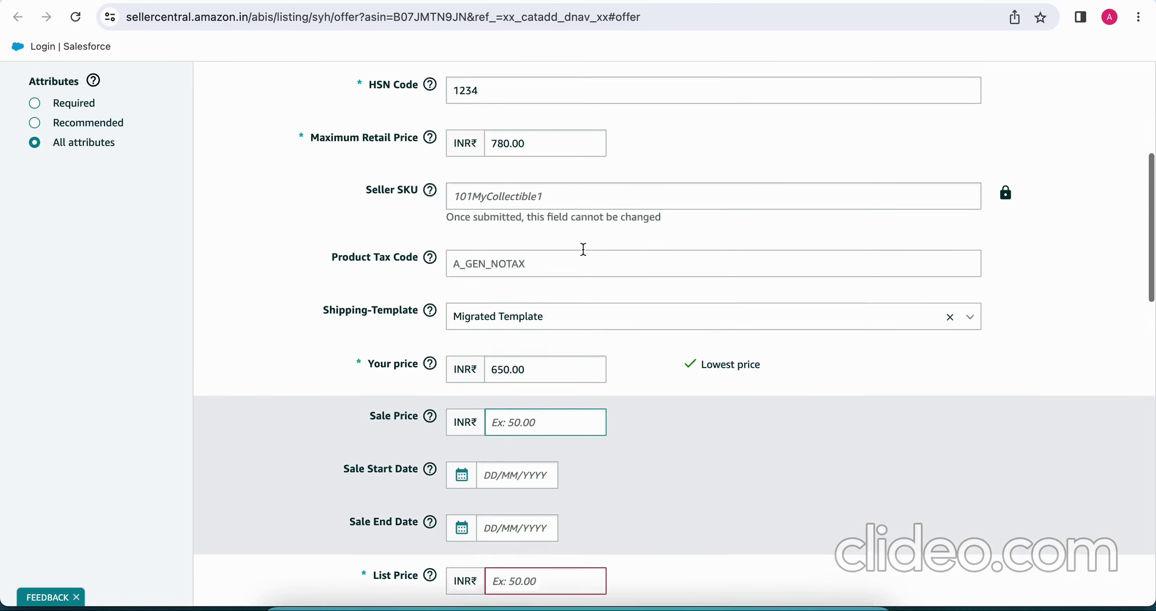
{"action": "scroll", "coordinate": [582, 250], "scroll_direction": "up", "scroll_amount": 4}
{"action": "scroll", "coordinate": [582, 251], "scroll_direction": "down", "scroll_amount": 10}
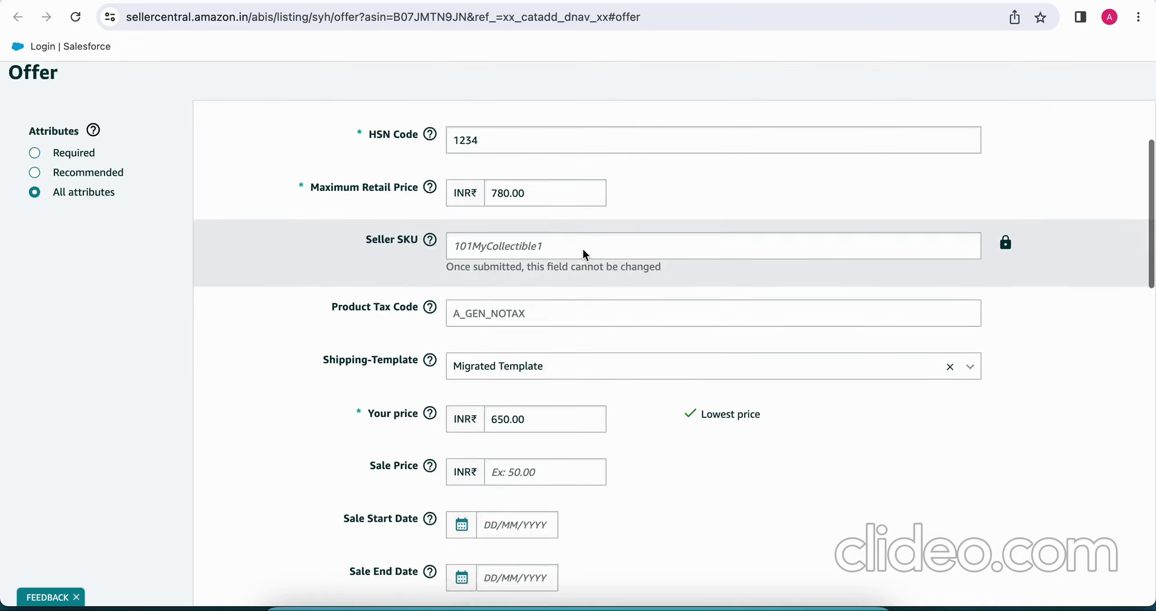
{"action": "scroll", "coordinate": [582, 249], "scroll_direction": "down", "scroll_amount": 5}
{"action": "scroll", "coordinate": [519, 405], "scroll_direction": "down", "scroll_amount": 4}
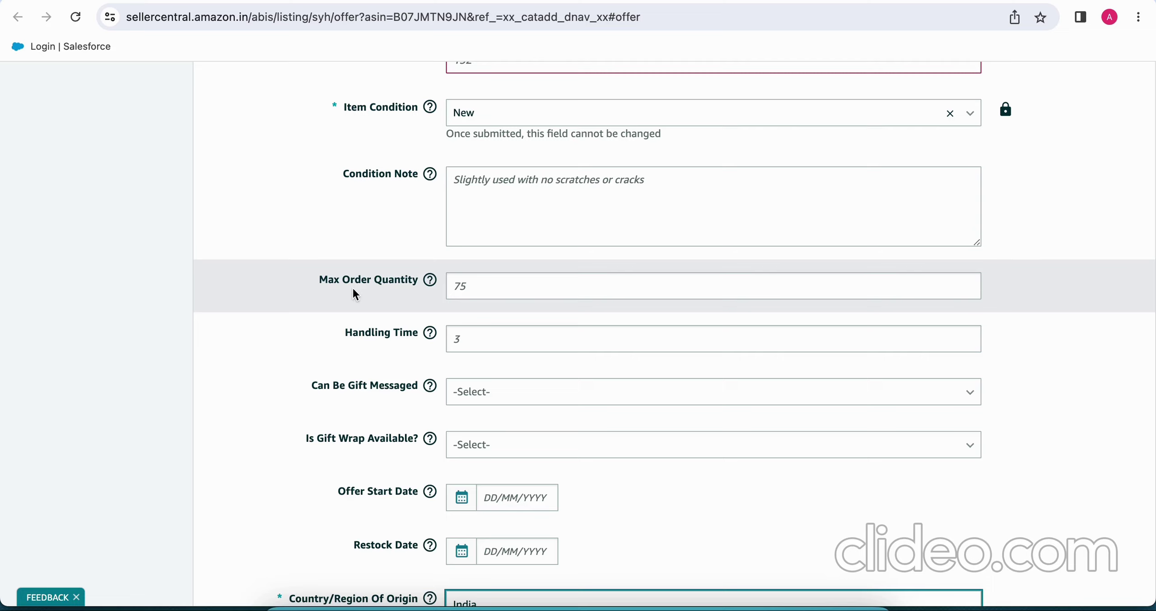
{"action": "left_click", "coordinate": [487, 287]}
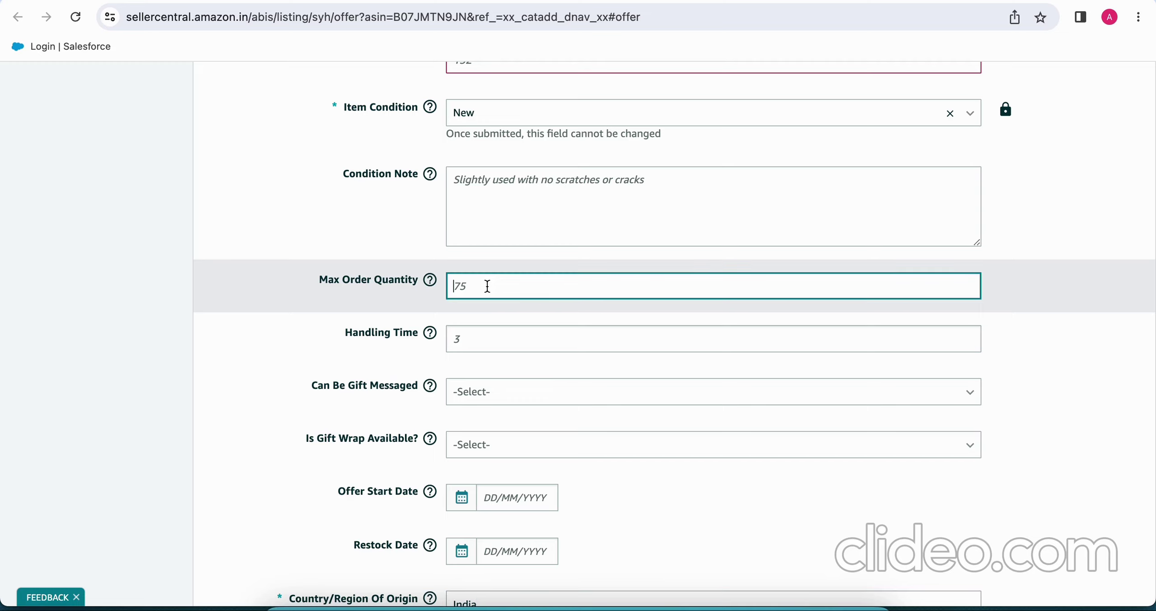
{"action": "type", "text": "2"}
Set the offer's Handling Time to 4
{"action": "scroll", "coordinate": [673, 334], "scroll_direction": "up", "scroll_amount": 15}
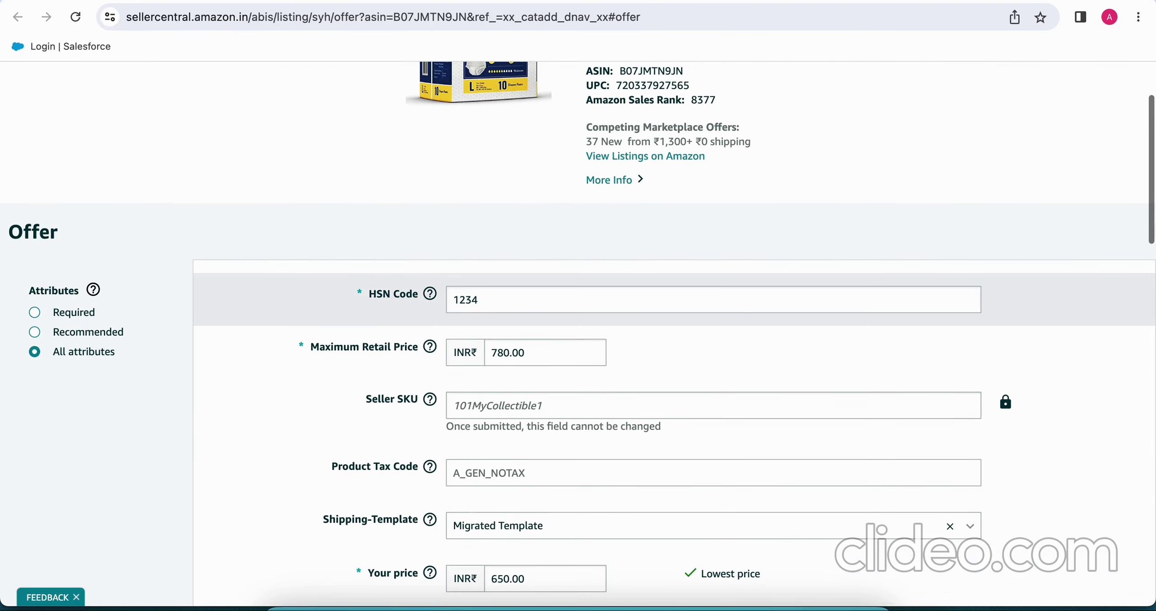
{"action": "scroll", "coordinate": [578, 334], "scroll_direction": "up", "scroll_amount": 3}
{"action": "scroll", "coordinate": [578, 334], "scroll_direction": "down", "scroll_amount": 15}
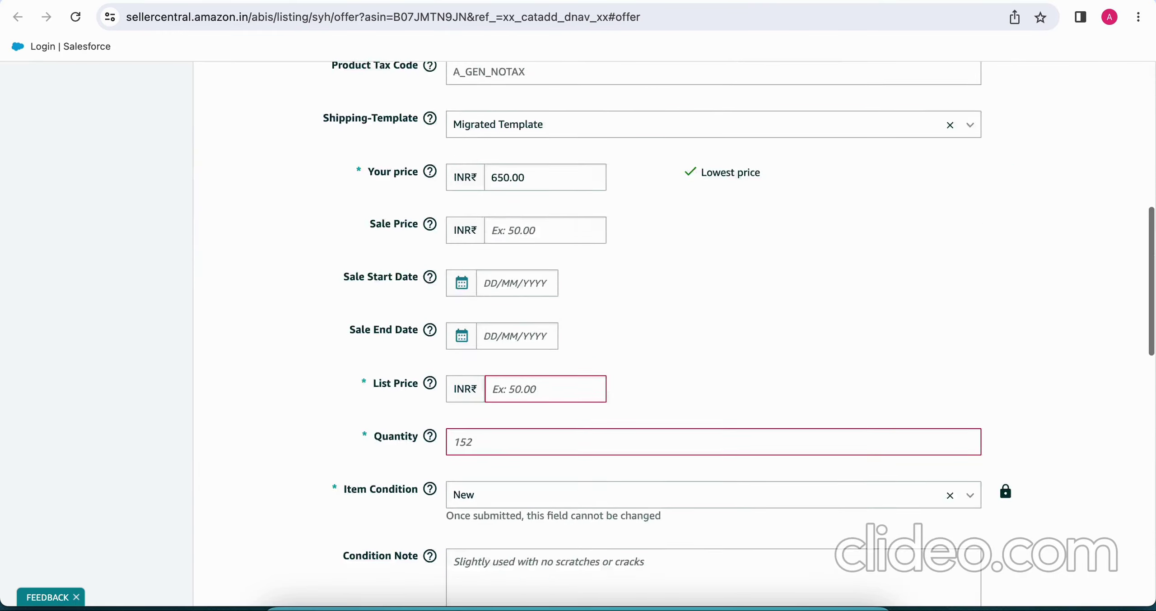
{"action": "mouse_move", "coordinate": [430, 306]}
{"action": "scroll", "coordinate": [472, 403], "scroll_direction": "down", "scroll_amount": 3}
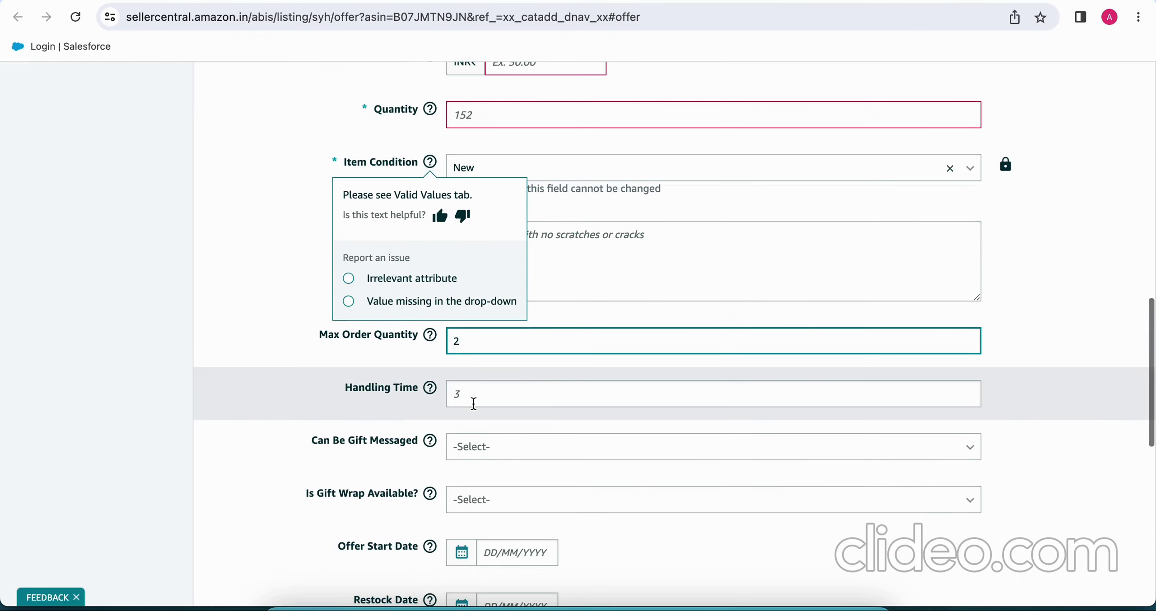
{"action": "left_click", "coordinate": [517, 391]}
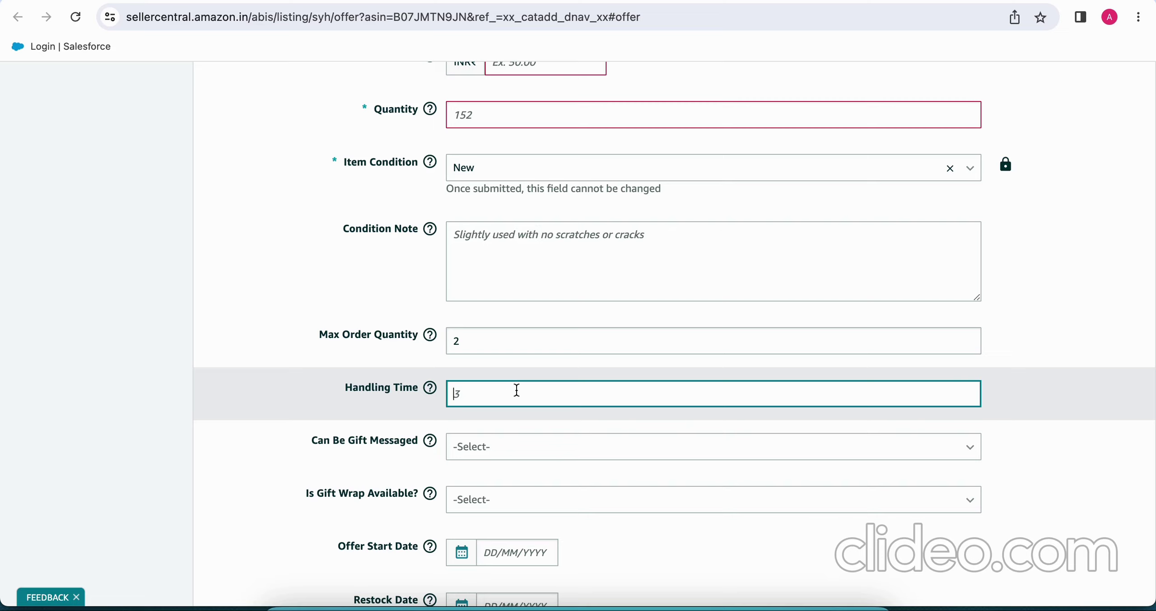
{"action": "type", "text": "4"}
Review the whole offer form, from the fulfillment channel options back up to the pricing fields and product details
{"action": "scroll", "coordinate": [674, 334], "scroll_direction": "down", "scroll_amount": 10}
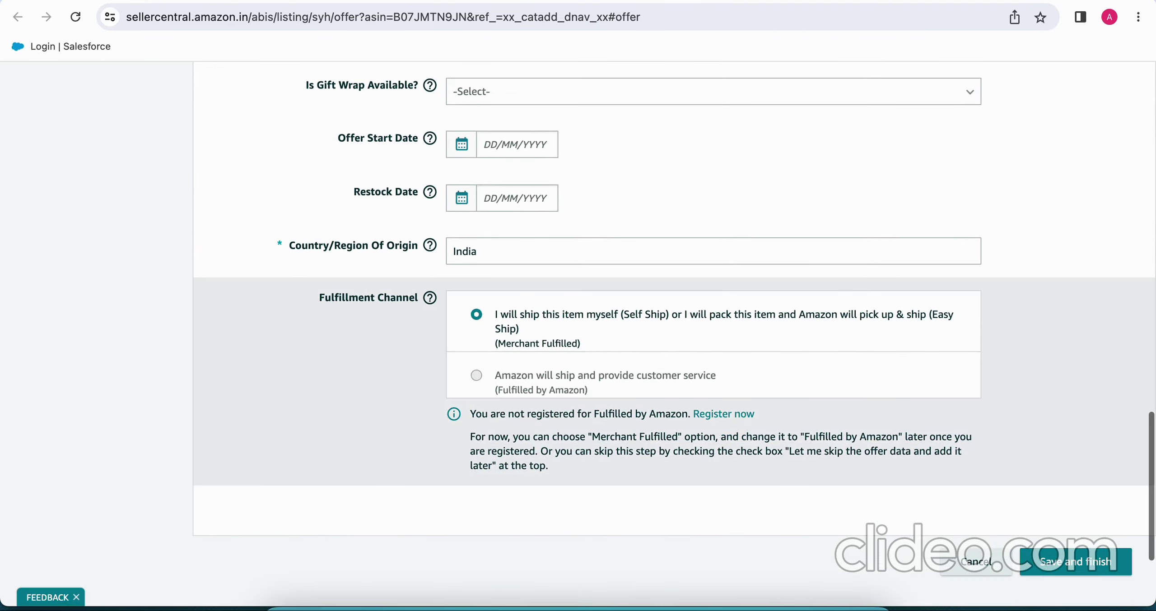
{"action": "scroll", "coordinate": [675, 334], "scroll_direction": "up", "scroll_amount": 14}
{"action": "scroll", "coordinate": [515, 386], "scroll_direction": "up", "scroll_amount": 8}
{"action": "scroll", "coordinate": [515, 387], "scroll_direction": "down", "scroll_amount": 20}
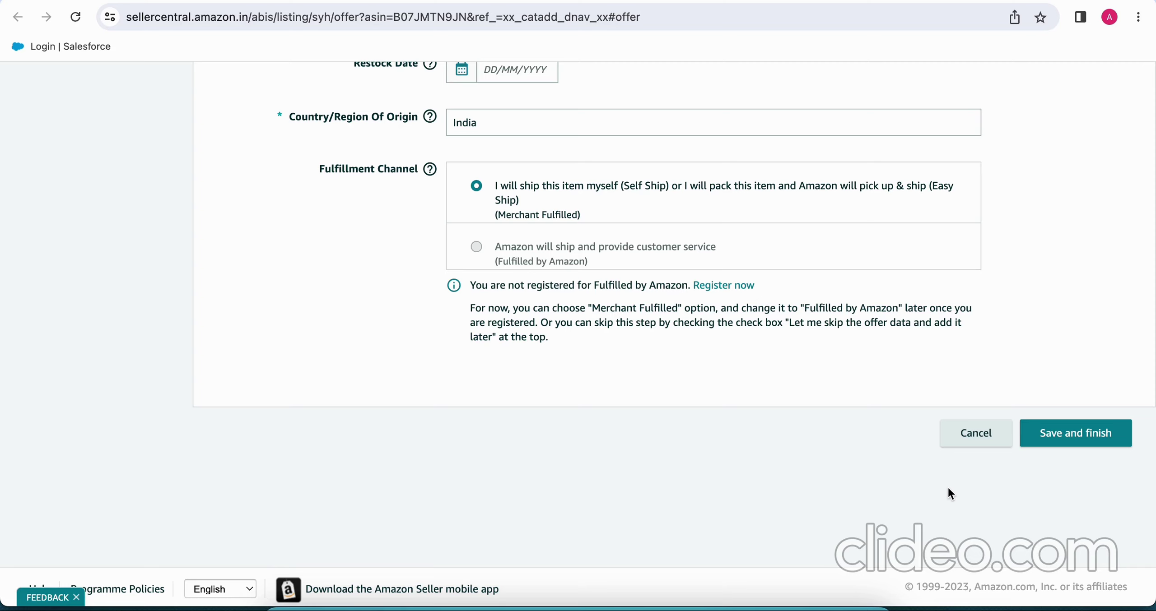
{"action": "scroll", "coordinate": [951, 493], "scroll_direction": "up", "scroll_amount": 20}
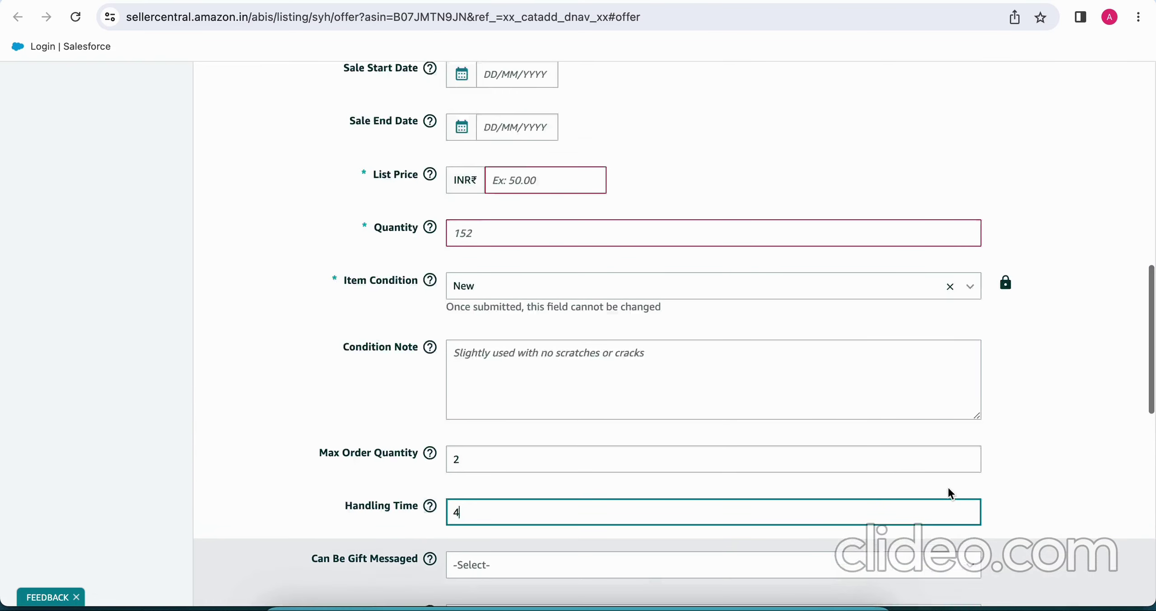
{"action": "scroll", "coordinate": [950, 493], "scroll_direction": "up", "scroll_amount": 2}
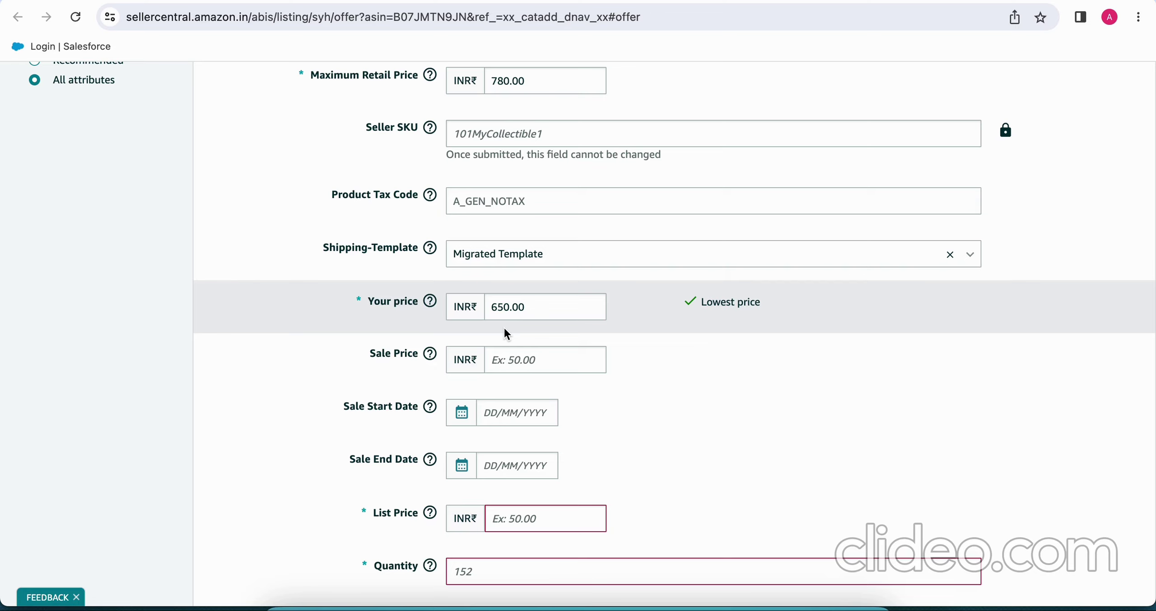
{"action": "scroll", "coordinate": [732, 344], "scroll_direction": "up", "scroll_amount": 13}
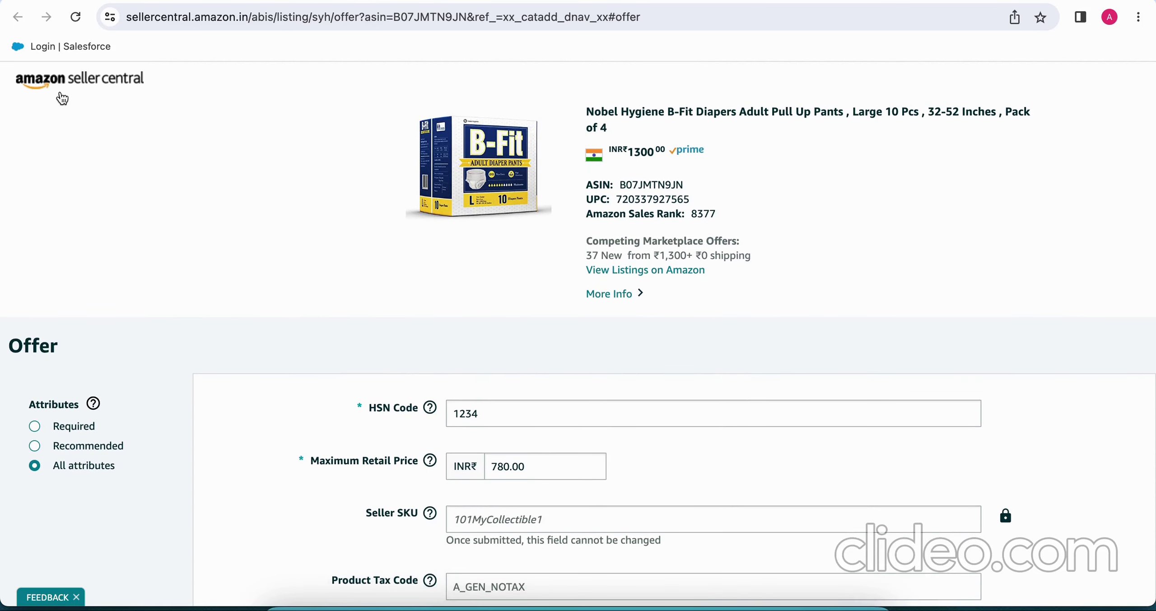
Leave the offer form for the Seller Central home page, open Manage Inventory and dismiss the Preferences tour
{"action": "left_click", "coordinate": [106, 89]}
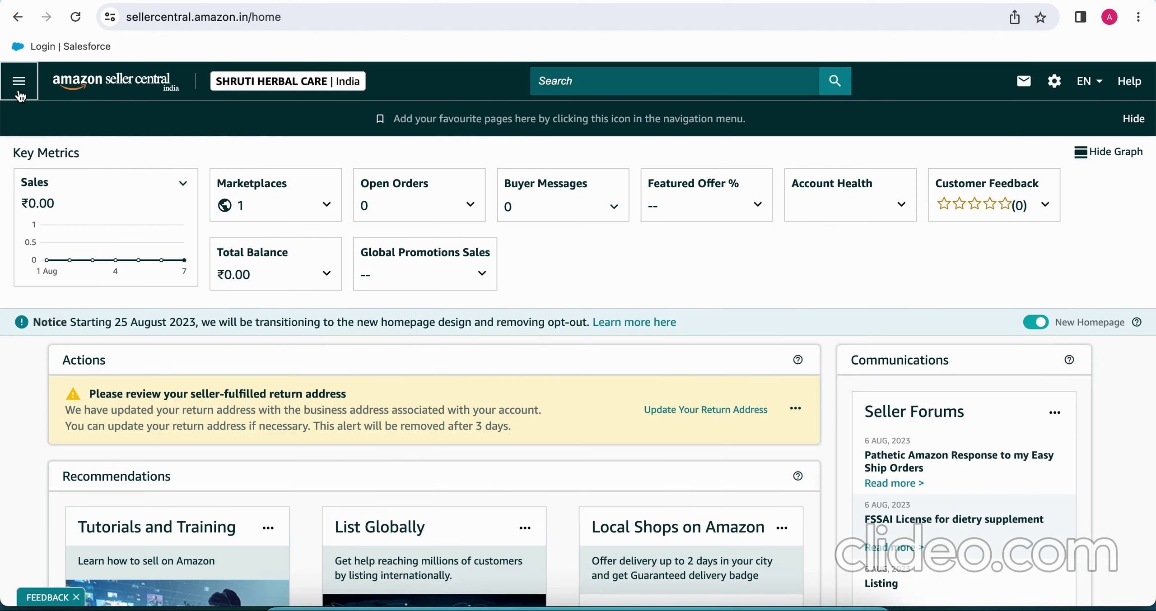
{"action": "left_click", "coordinate": [19, 93]}
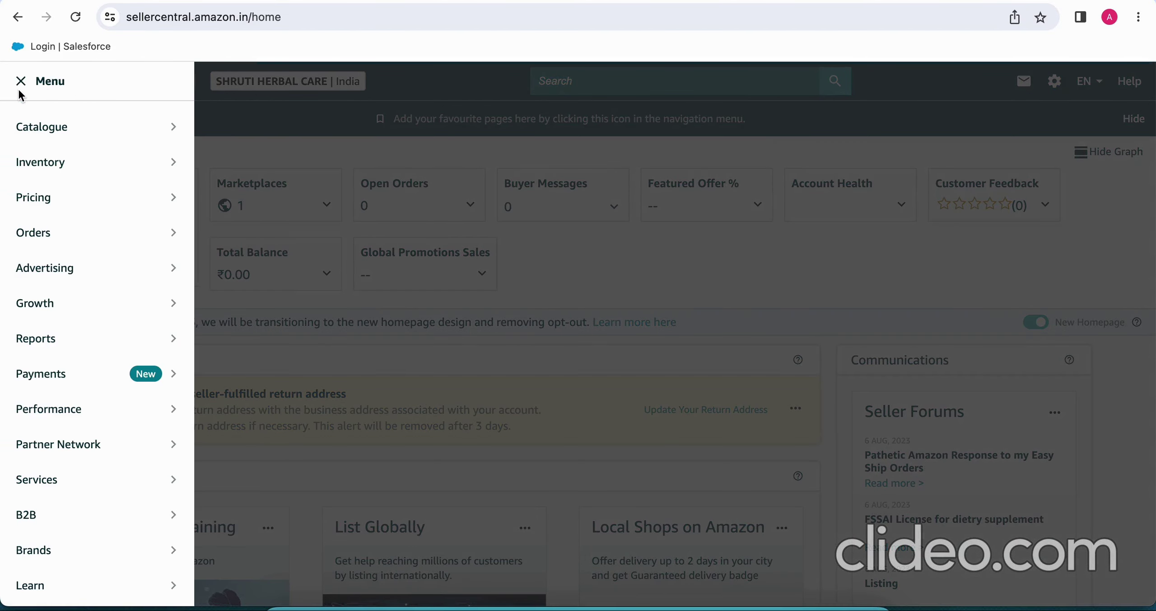
{"action": "left_click", "coordinate": [52, 168]}
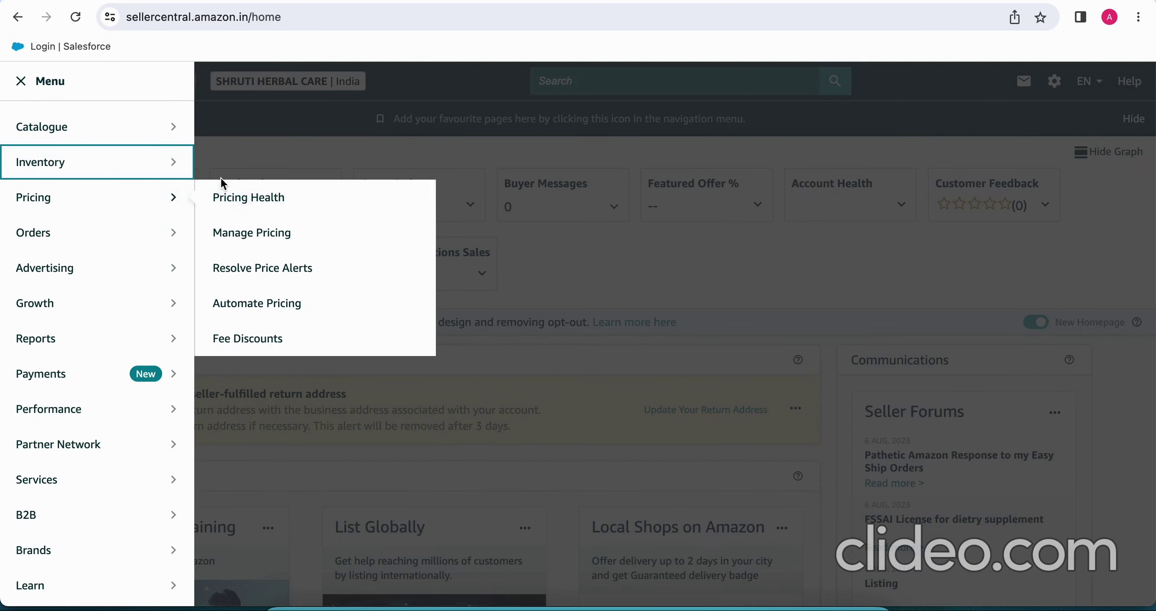
{"action": "left_click", "coordinate": [229, 168]}
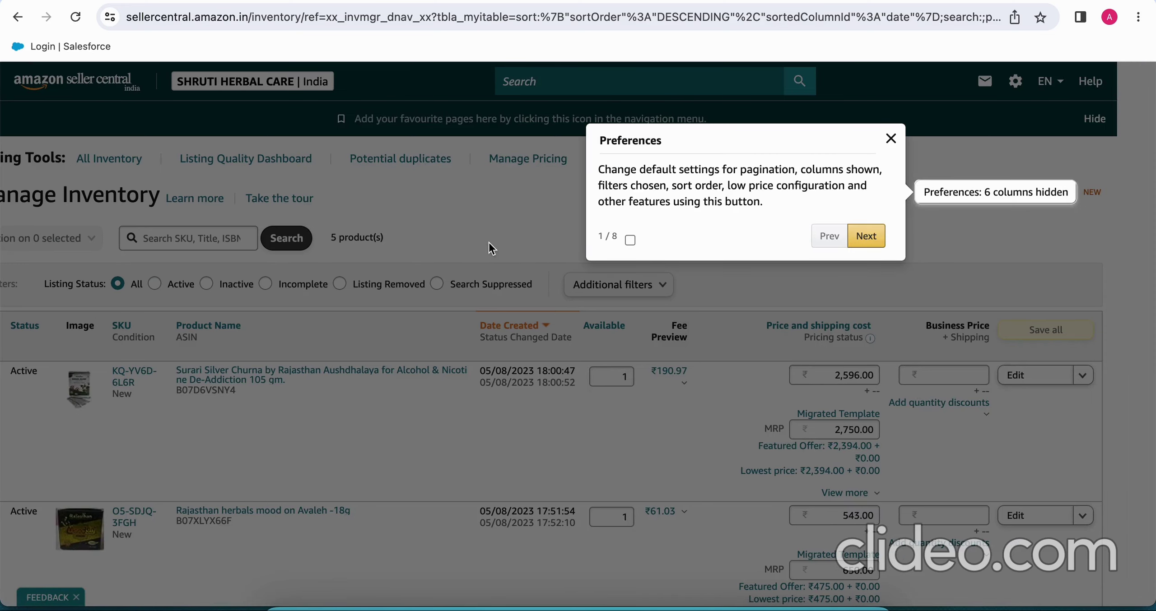
{"action": "left_click", "coordinate": [489, 246]}
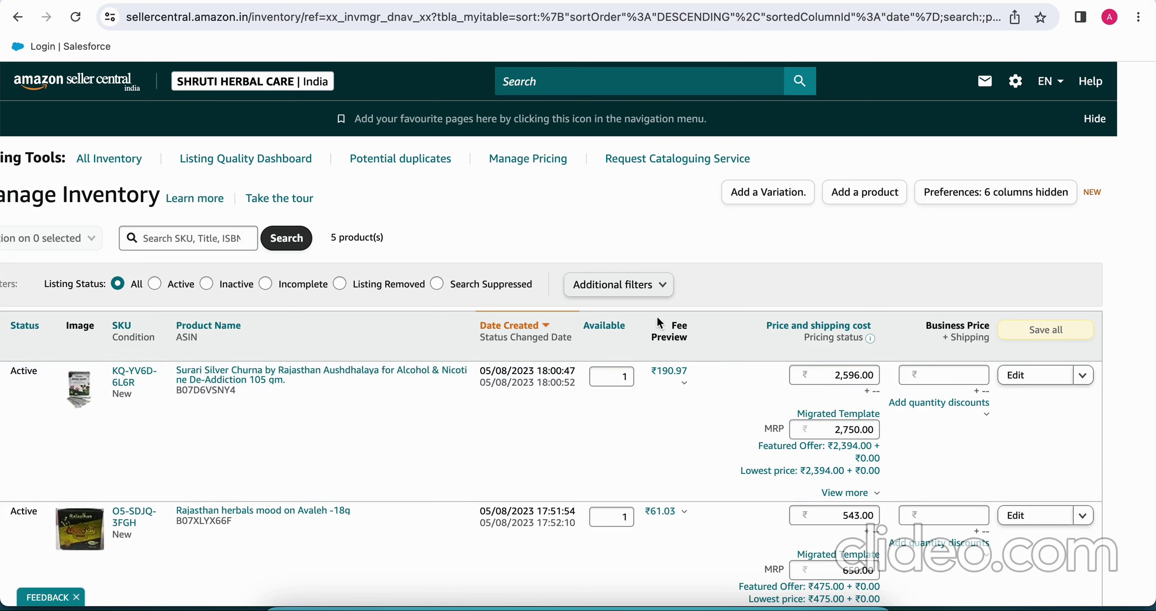
Examine the net proceeds breakdown for Surari Silver Churna, including how its referral fee is calculated
{"action": "left_click", "coordinate": [677, 375]}
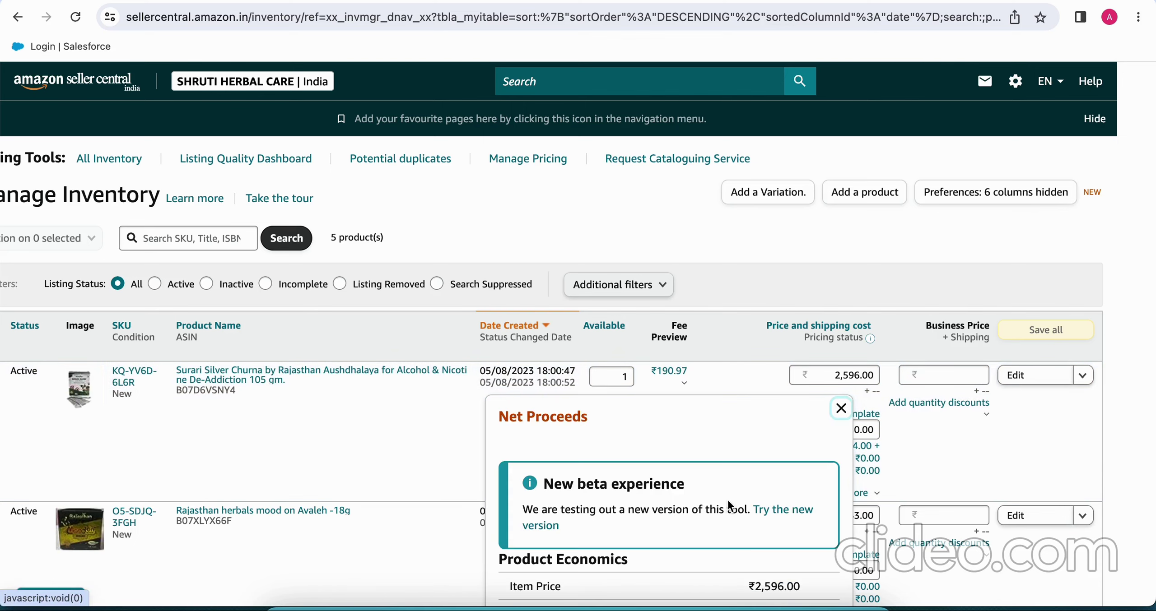
{"action": "scroll", "coordinate": [726, 500], "scroll_direction": "down", "scroll_amount": 3}
{"action": "scroll", "coordinate": [726, 501], "scroll_direction": "down", "scroll_amount": 5}
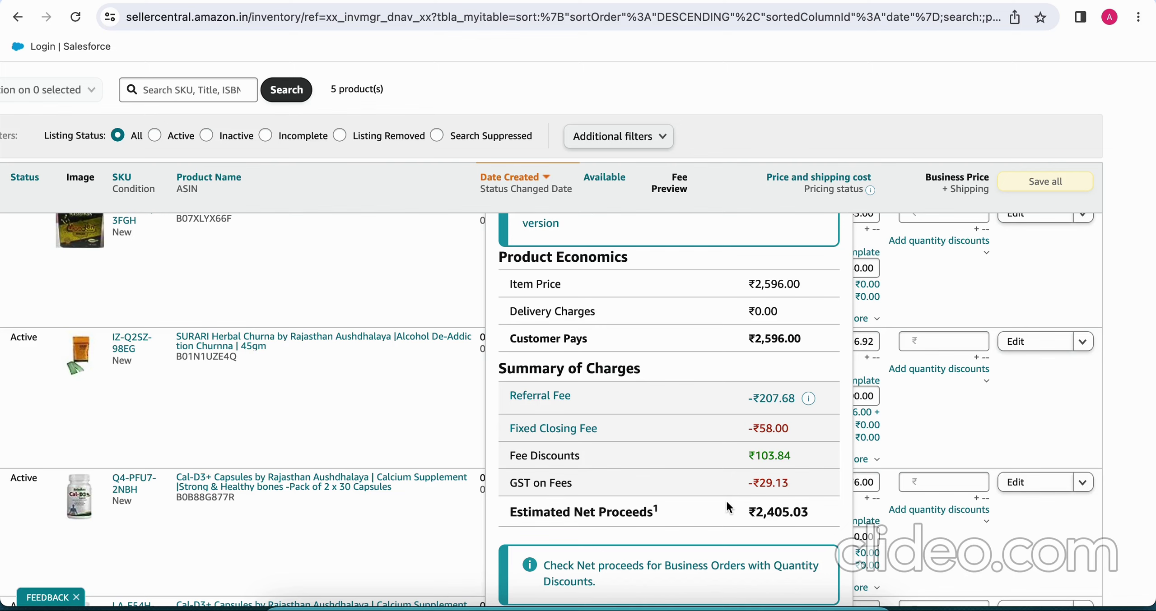
{"action": "scroll", "coordinate": [726, 500], "scroll_direction": "up", "scroll_amount": 1}
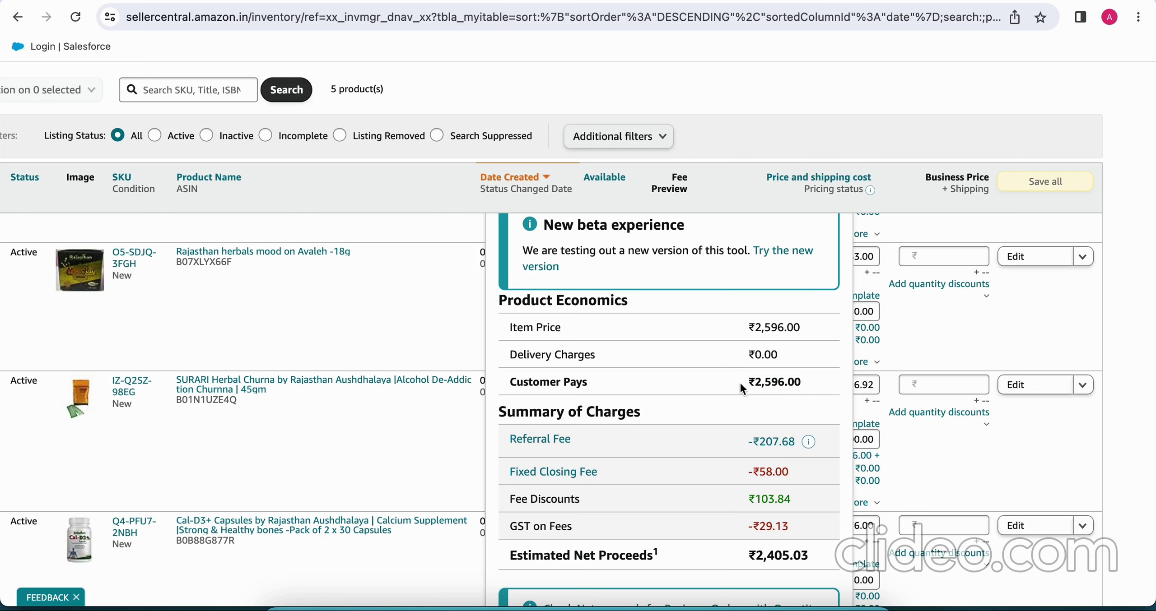
{"action": "scroll", "coordinate": [740, 387], "scroll_direction": "down", "scroll_amount": 2}
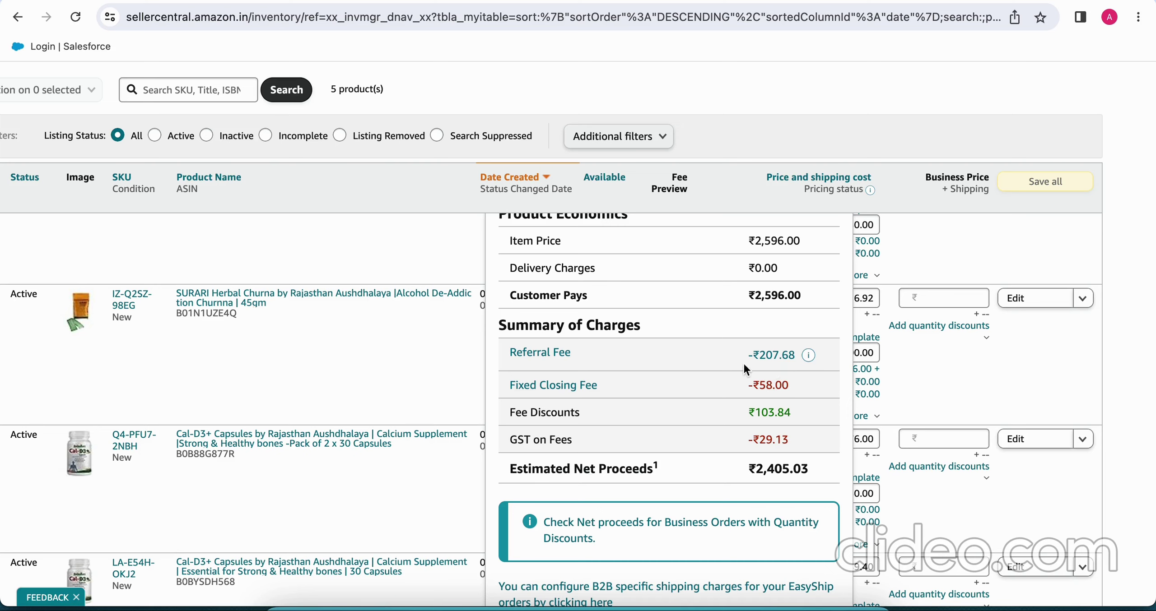
{"action": "left_click", "coordinate": [809, 356]}
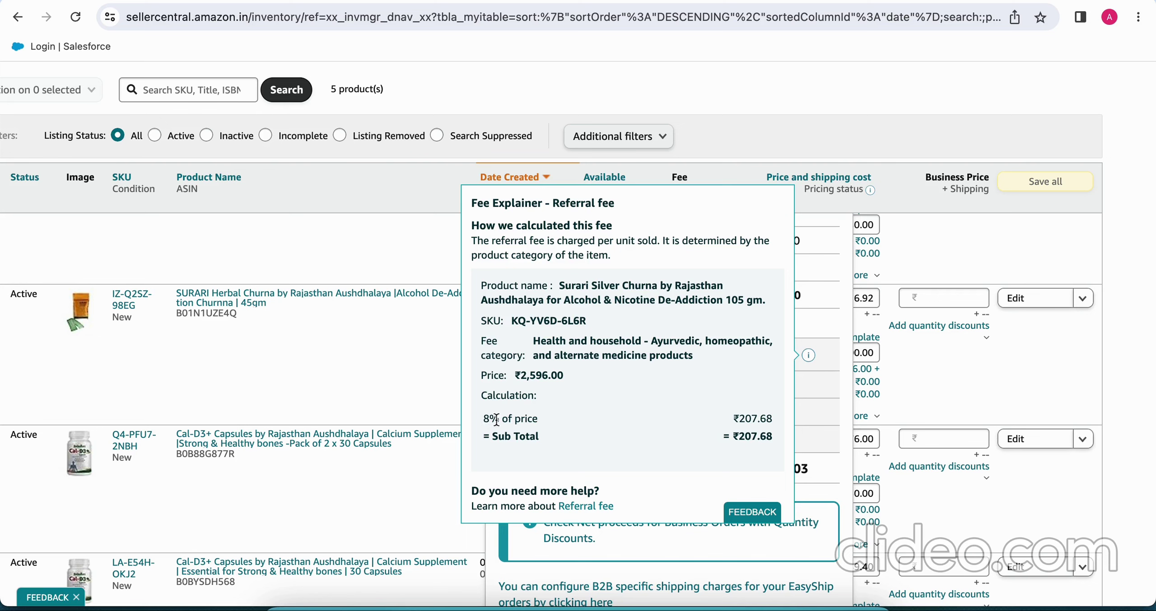
{"action": "left_click", "coordinate": [808, 355]}
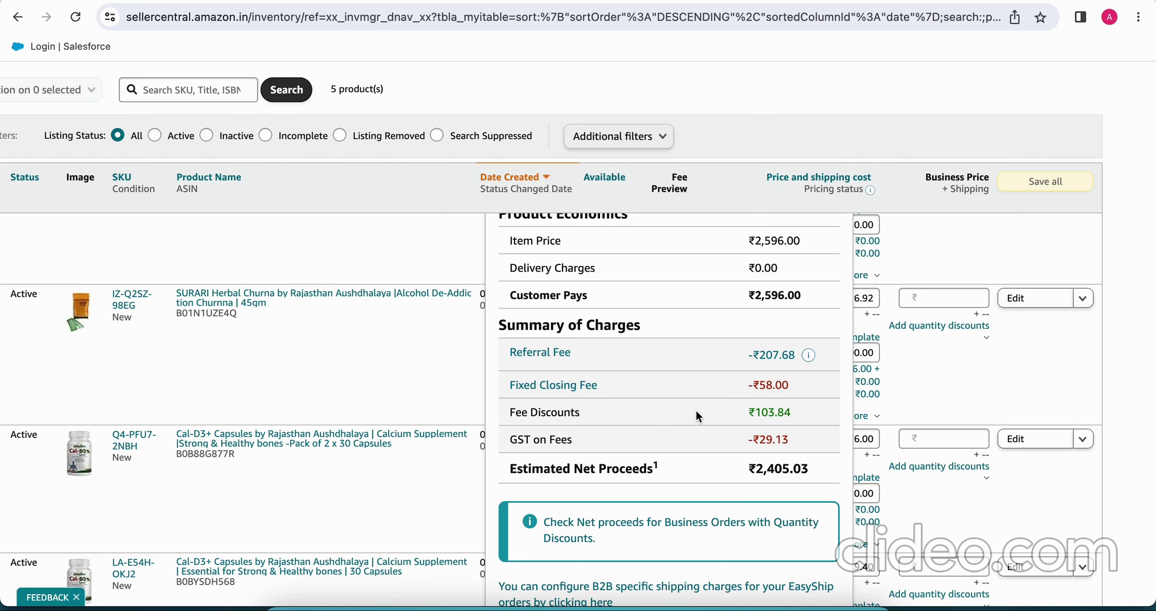
Examine the net proceeds and summary of charges for the Rajasthan herbals mood on Avaleh listing
{"action": "scroll", "coordinate": [695, 409], "scroll_direction": "up", "scroll_amount": 5}
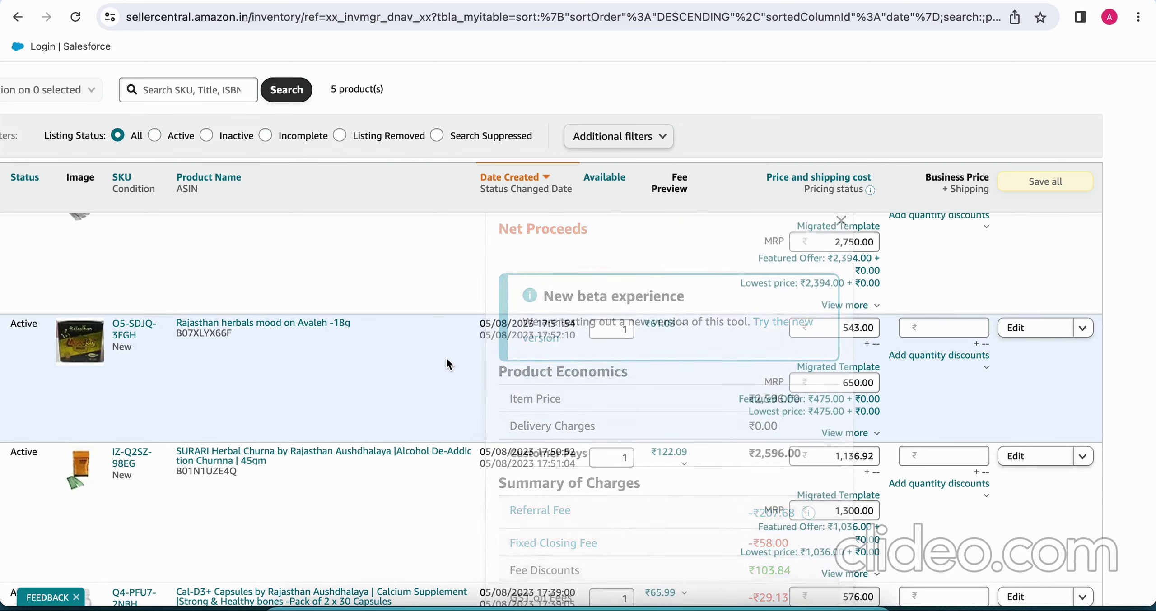
{"action": "mouse_move", "coordinate": [676, 334]}
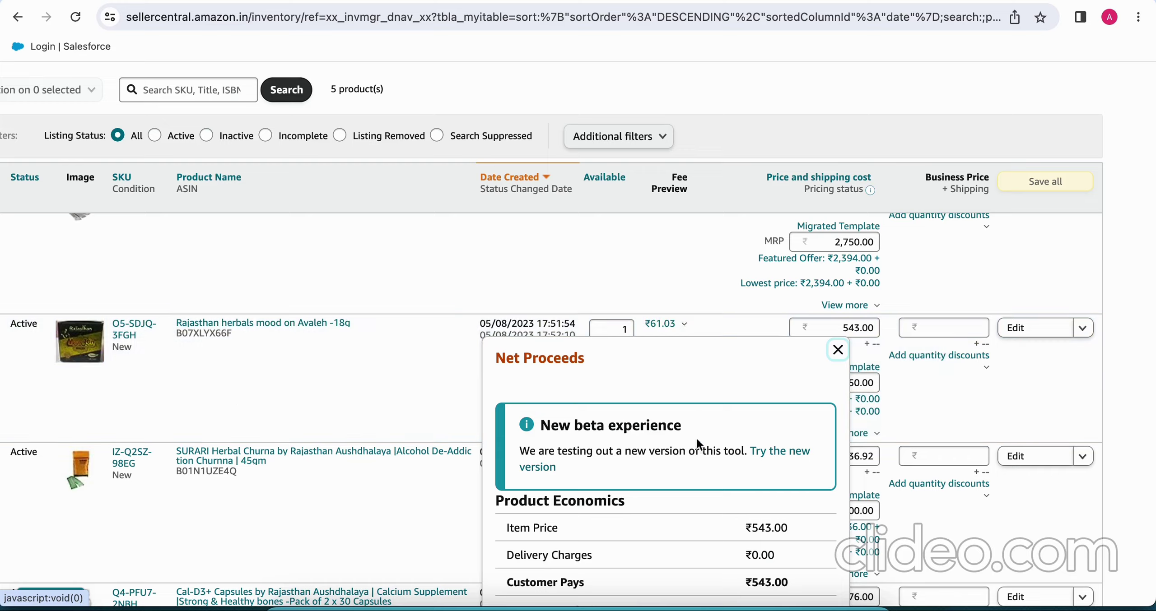
{"action": "scroll", "coordinate": [695, 502], "scroll_direction": "down", "scroll_amount": 5}
{"action": "scroll", "coordinate": [695, 502], "scroll_direction": "down", "scroll_amount": 2}
{"action": "scroll", "coordinate": [696, 502], "scroll_direction": "up", "scroll_amount": 5}
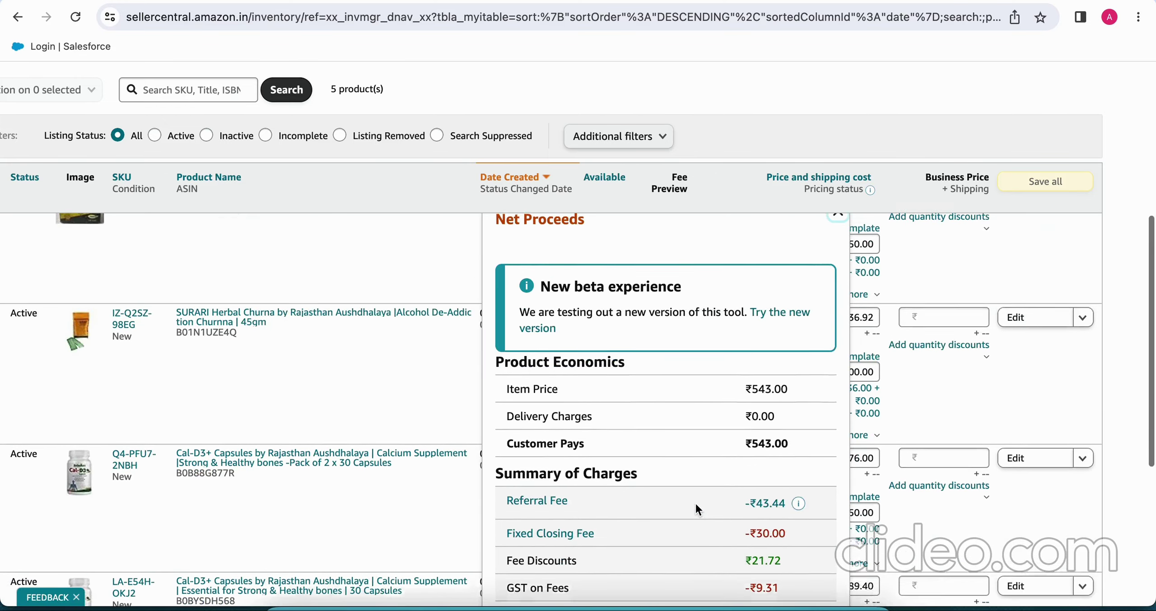